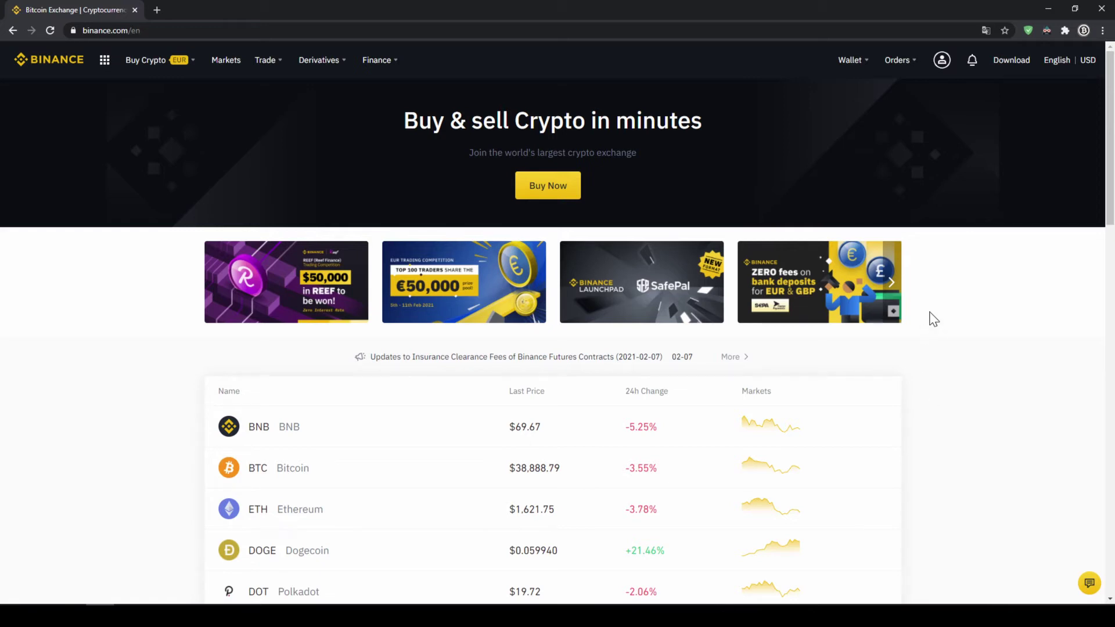
Open the account's identification page and check the verification status of the personal details.
mouse_move(942, 60)
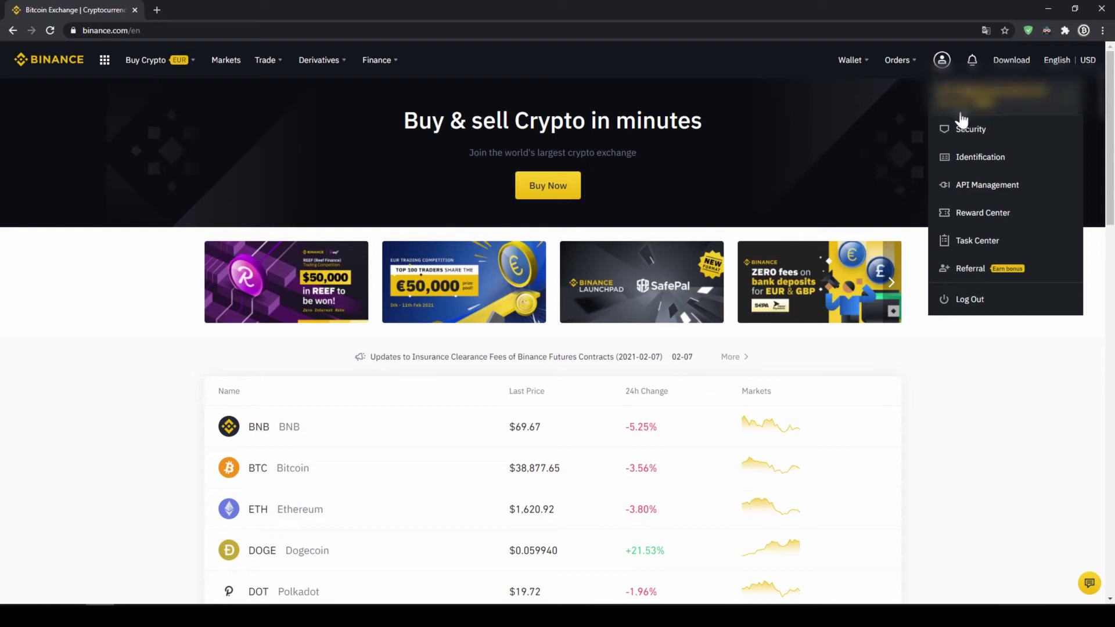
click(978, 165)
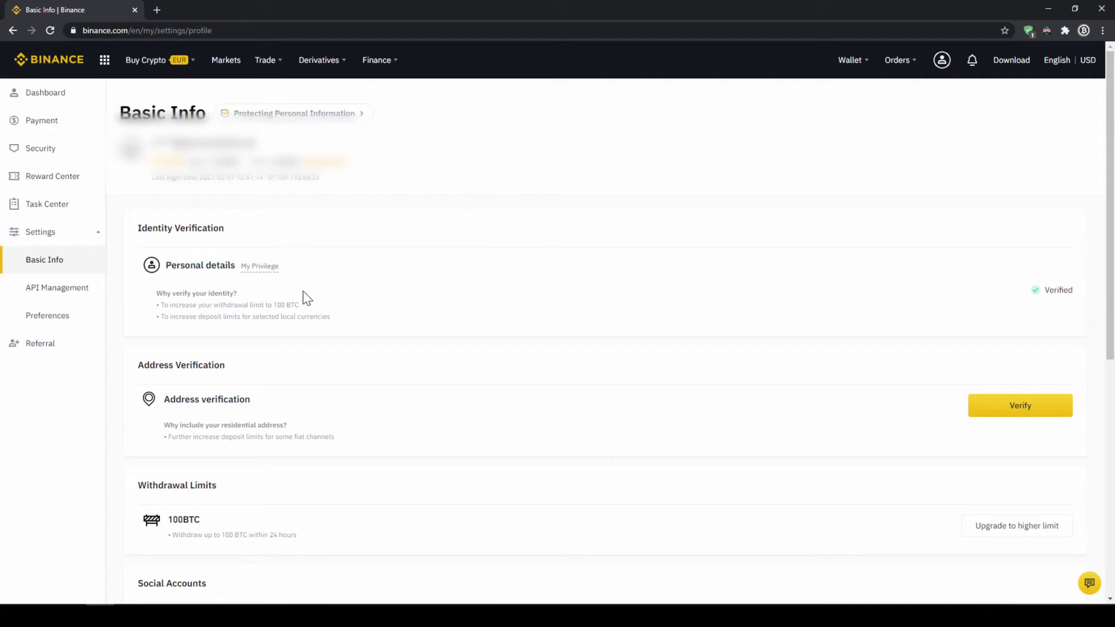
drag(1042, 291, 1083, 297)
click(1087, 303)
Open the Fiat and Spot wallet and examine its Fiat Balance and Crypto Balance sections.
mouse_move(858, 72)
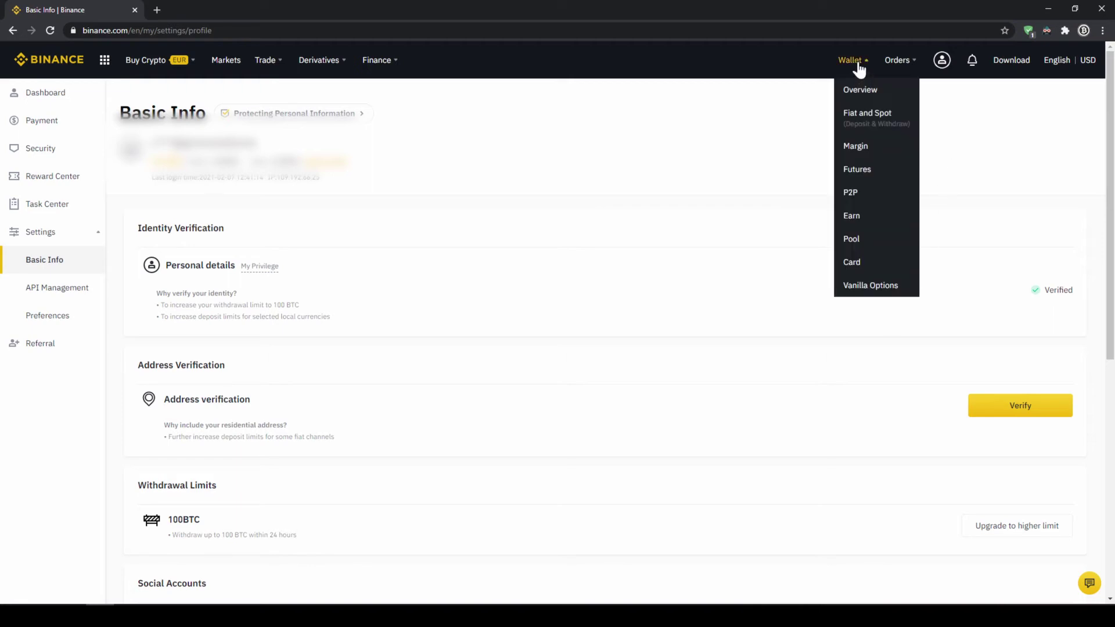
click(873, 129)
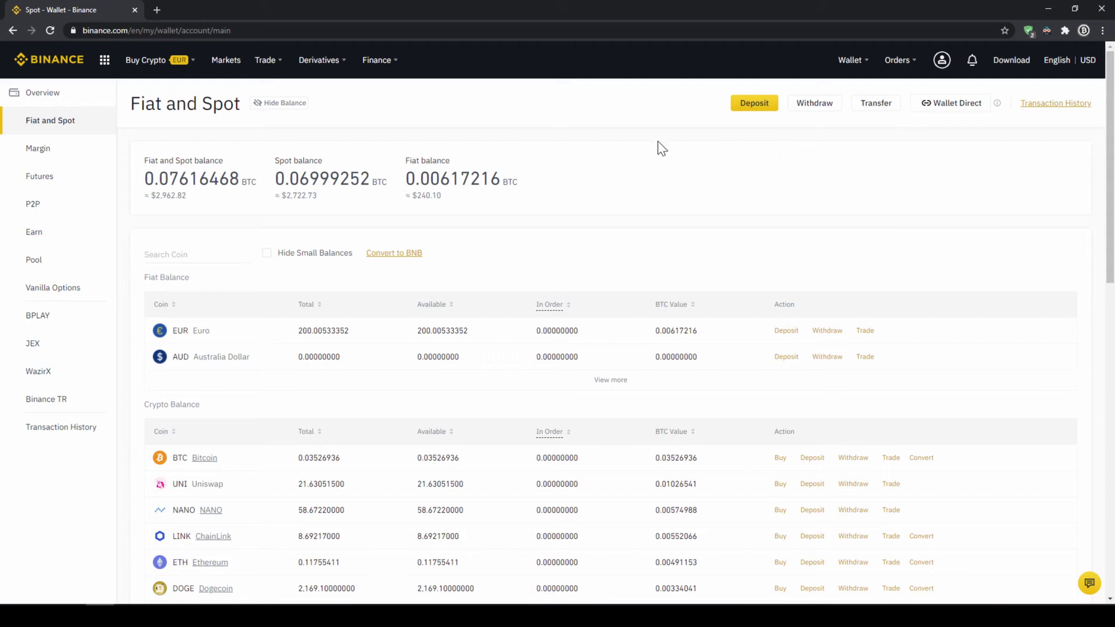
drag(165, 277, 211, 284)
drag(152, 405, 219, 414)
click(241, 412)
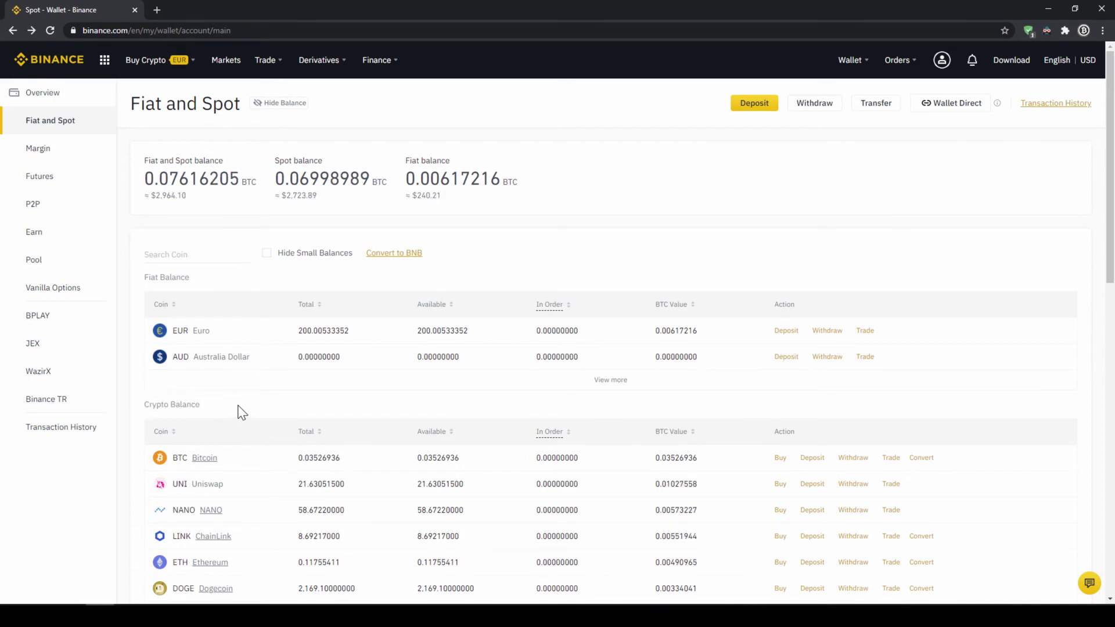
Open the deposit form from the Fiat and Spot wallet and choose USD as the fiat currency.
click(754, 103)
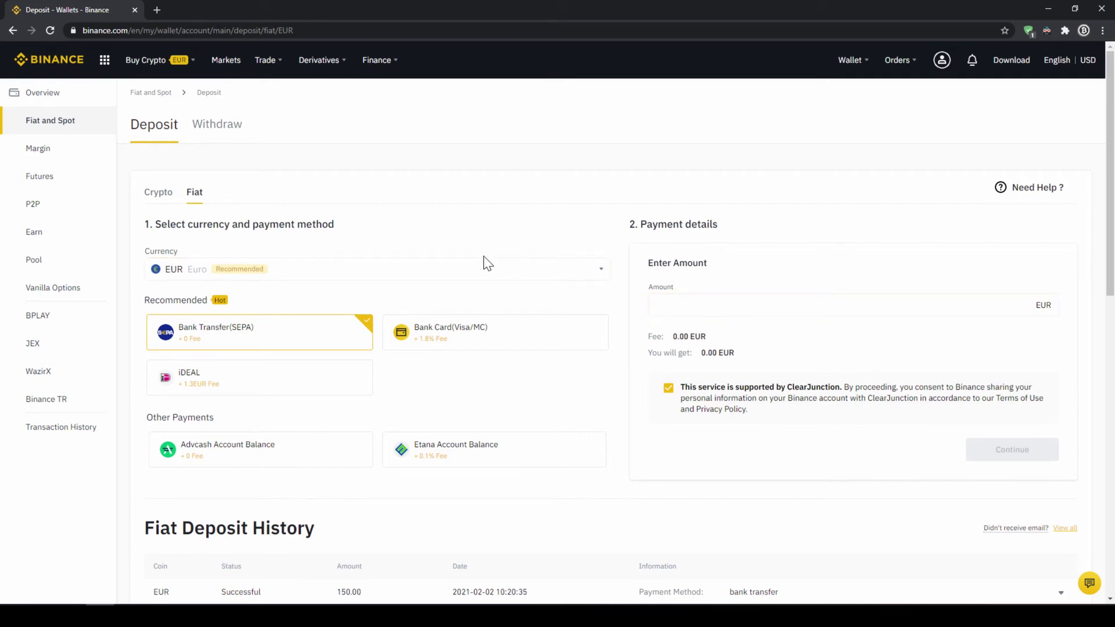
click(466, 281)
scroll(321, 353, down, 5)
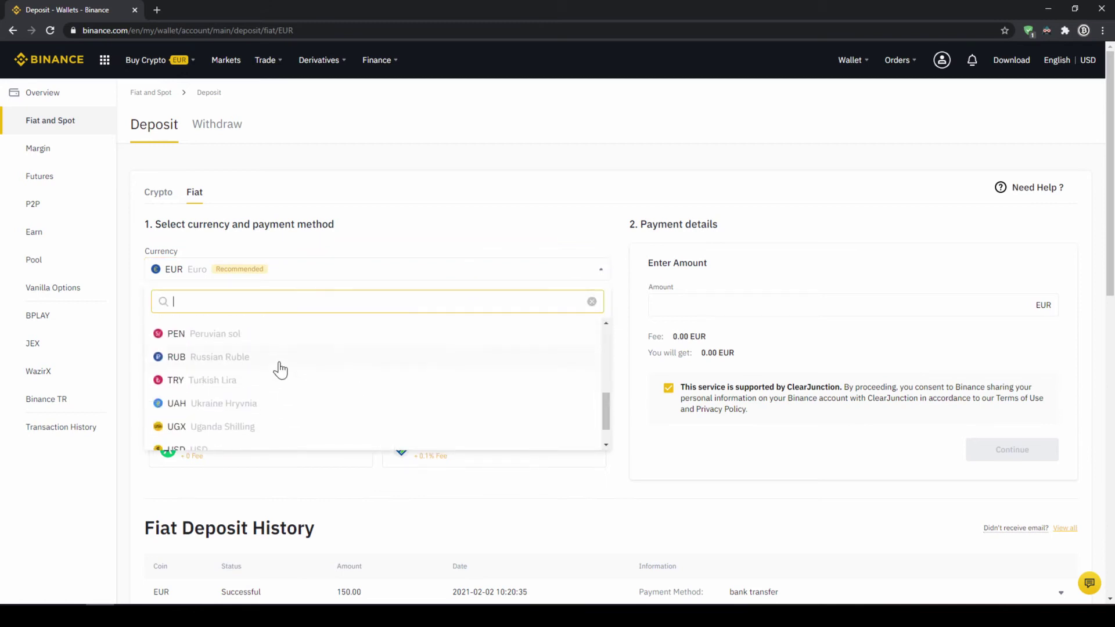
click(231, 419)
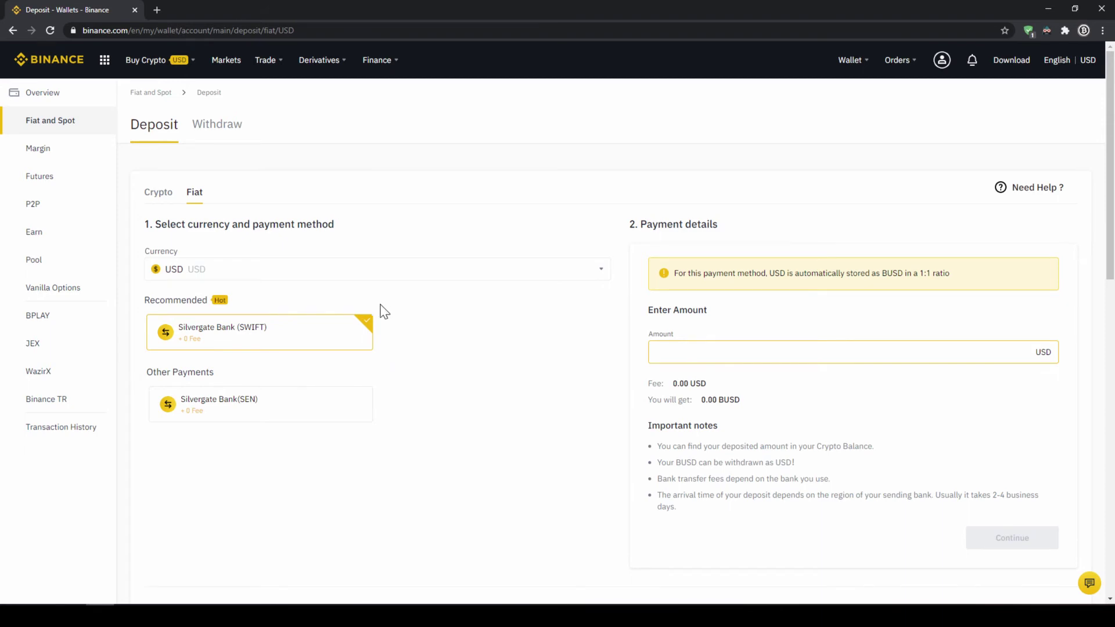
Change the fiat deposit currency to EUR.
click(368, 267)
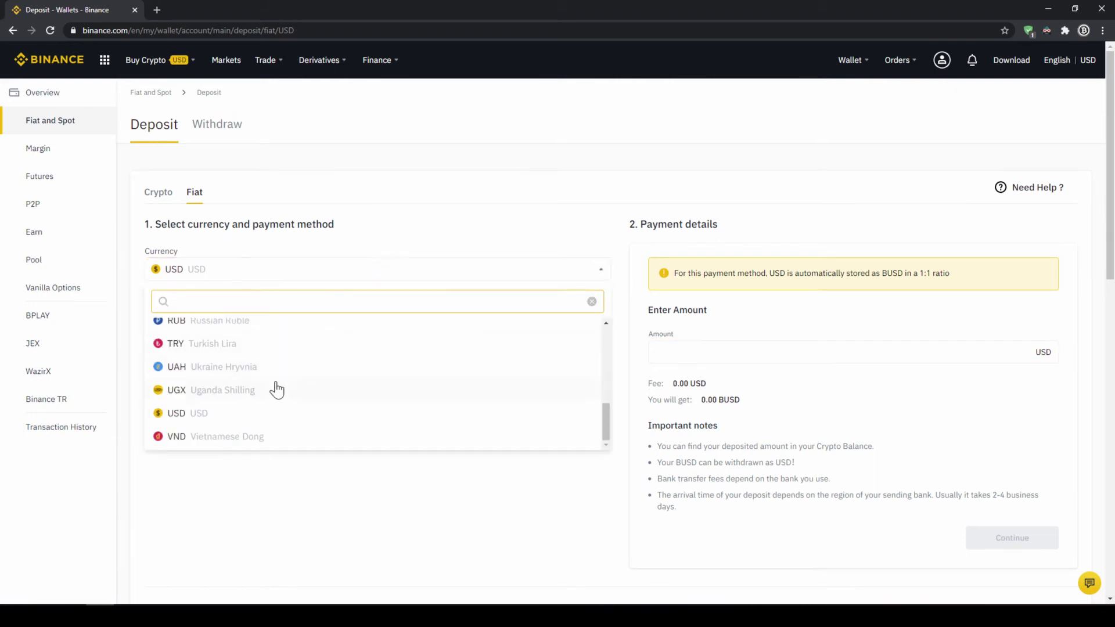
scroll(273, 389, up, 8)
click(199, 337)
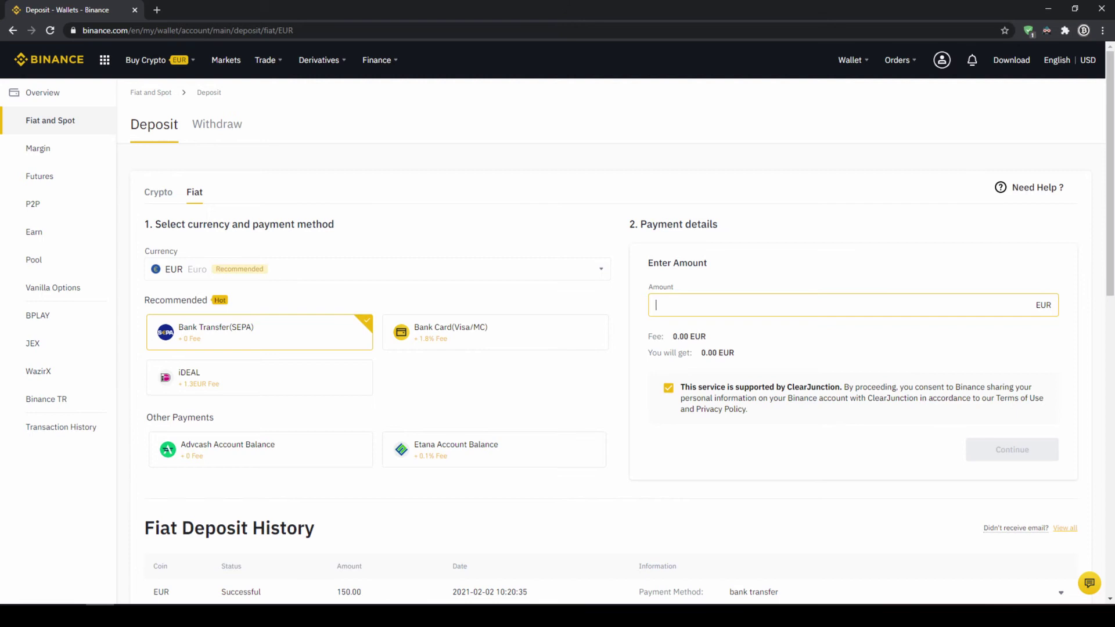
Enter a deposit of 1000 EUR by SEPA bank transfer and continue to the bank details, checking the reference code.
text(100)
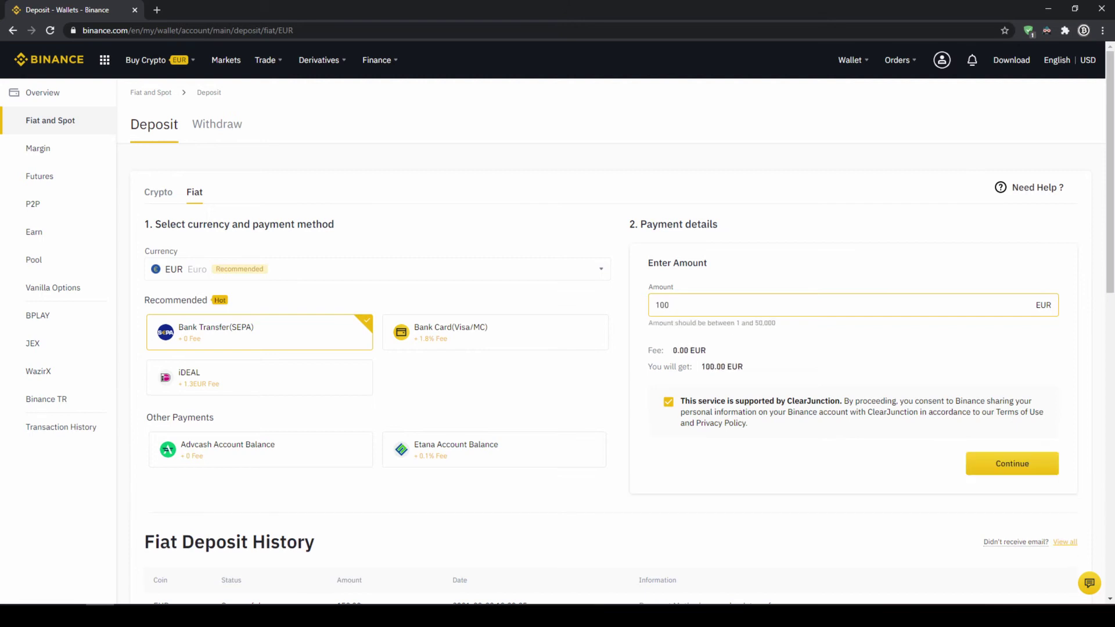
text(0)
click(1005, 461)
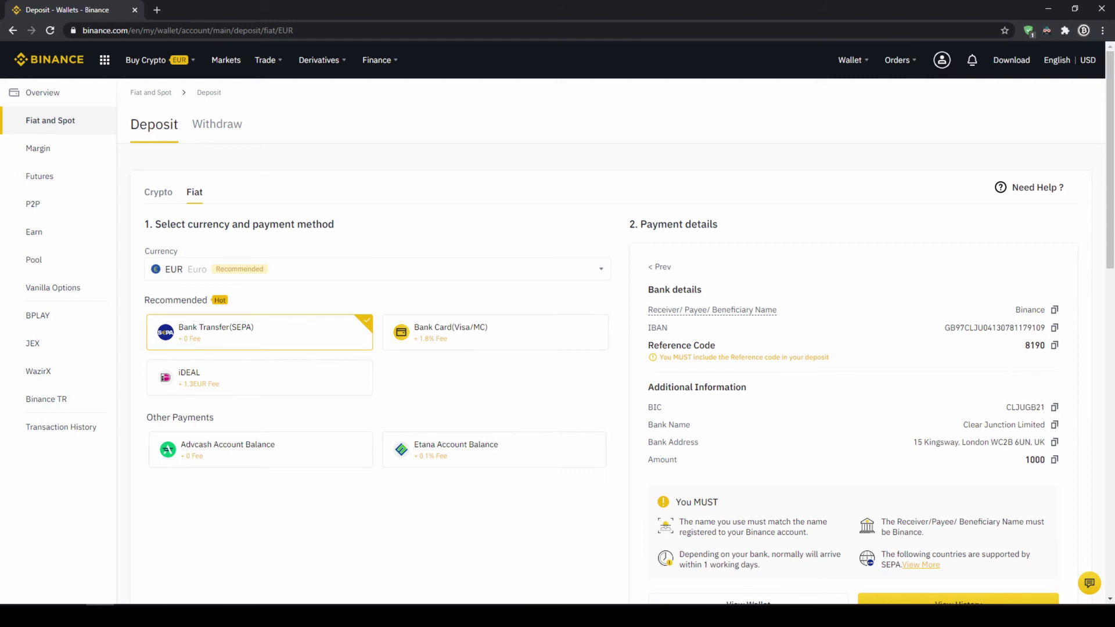
drag(681, 345, 963, 363)
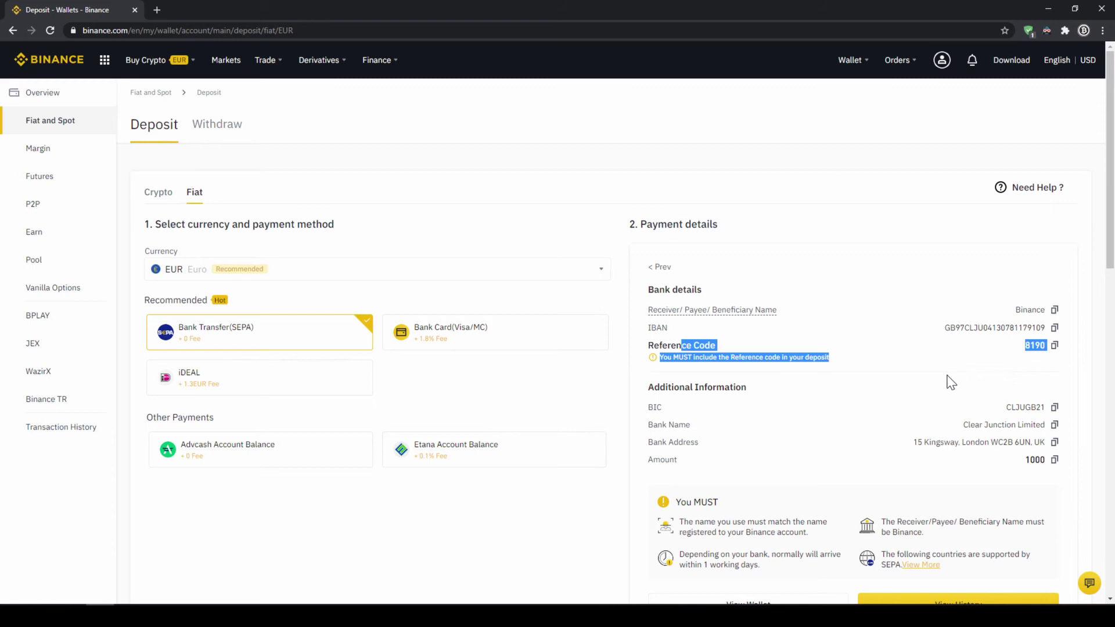
click(935, 398)
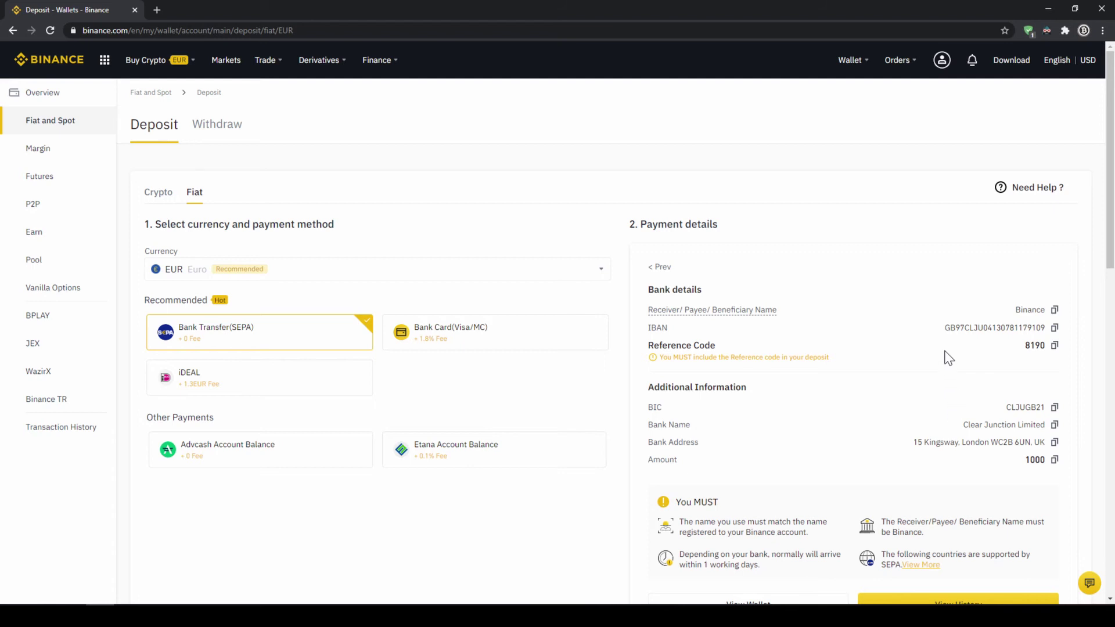
Return to the Fiat and Spot wallet and check the Euro balance.
mouse_move(847, 60)
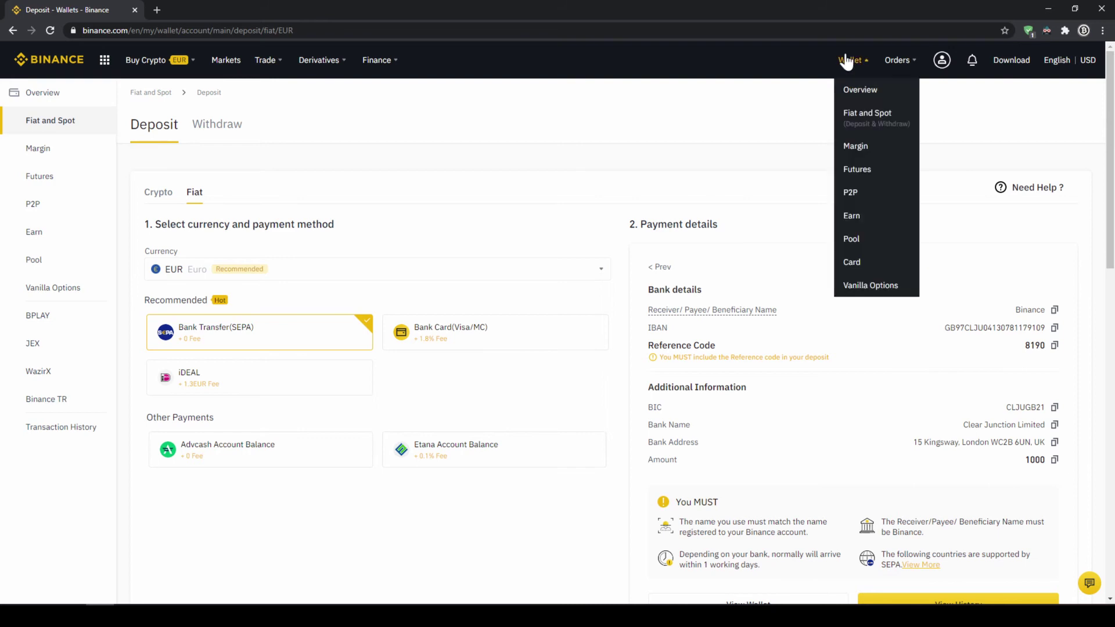
click(867, 120)
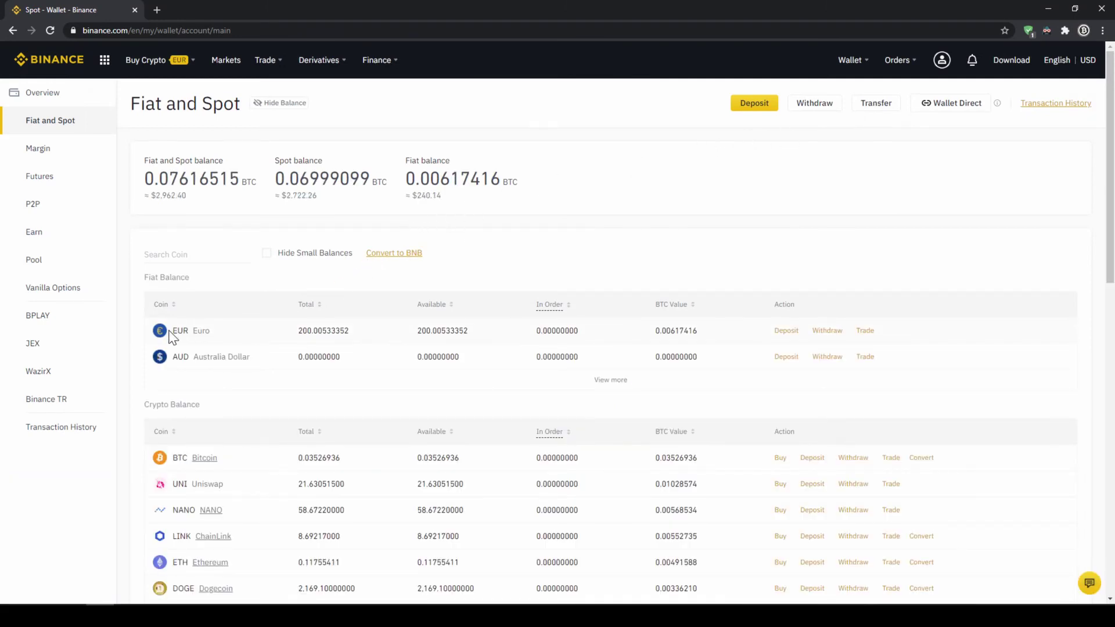
drag(192, 330, 367, 347)
click(368, 343)
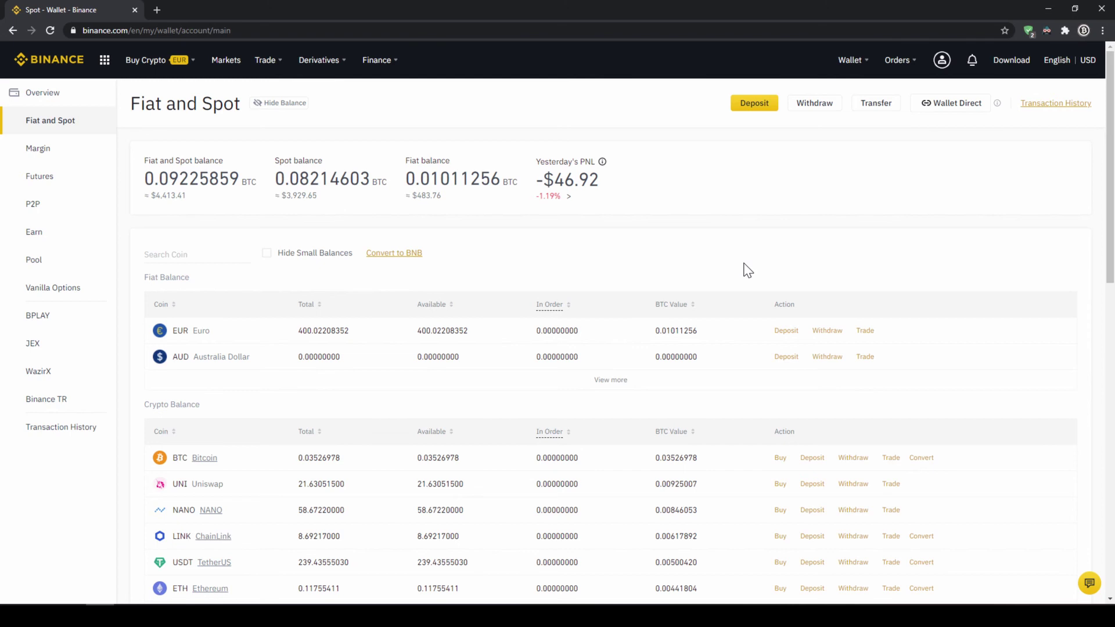
Open the crypto purchase form for paying with the EUR cash balance and select DASH as the coin.
mouse_move(162, 60)
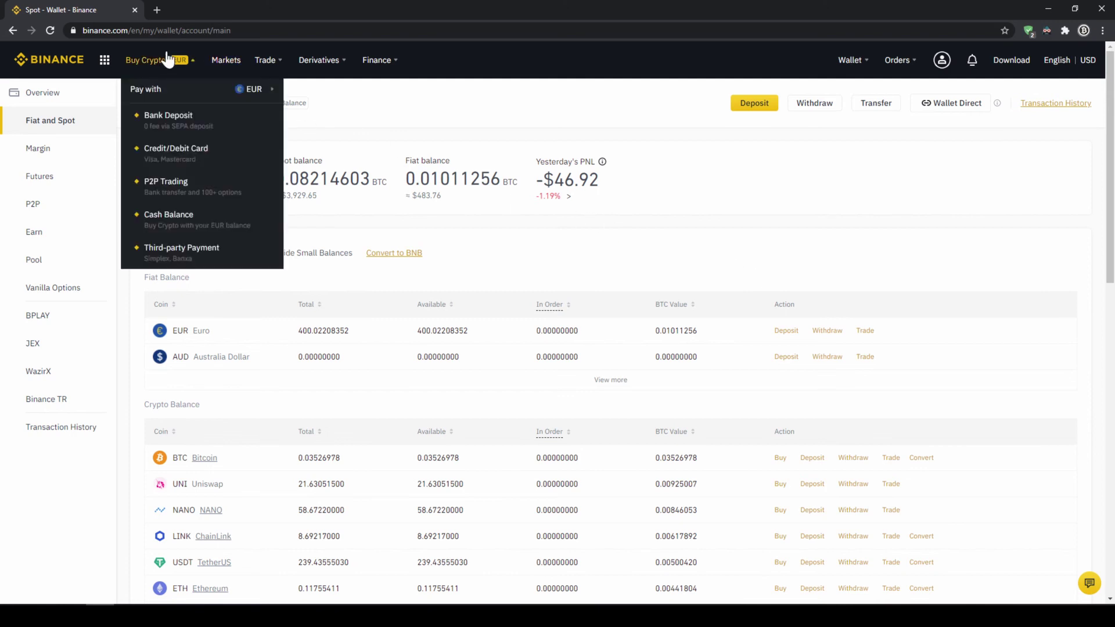
click(207, 224)
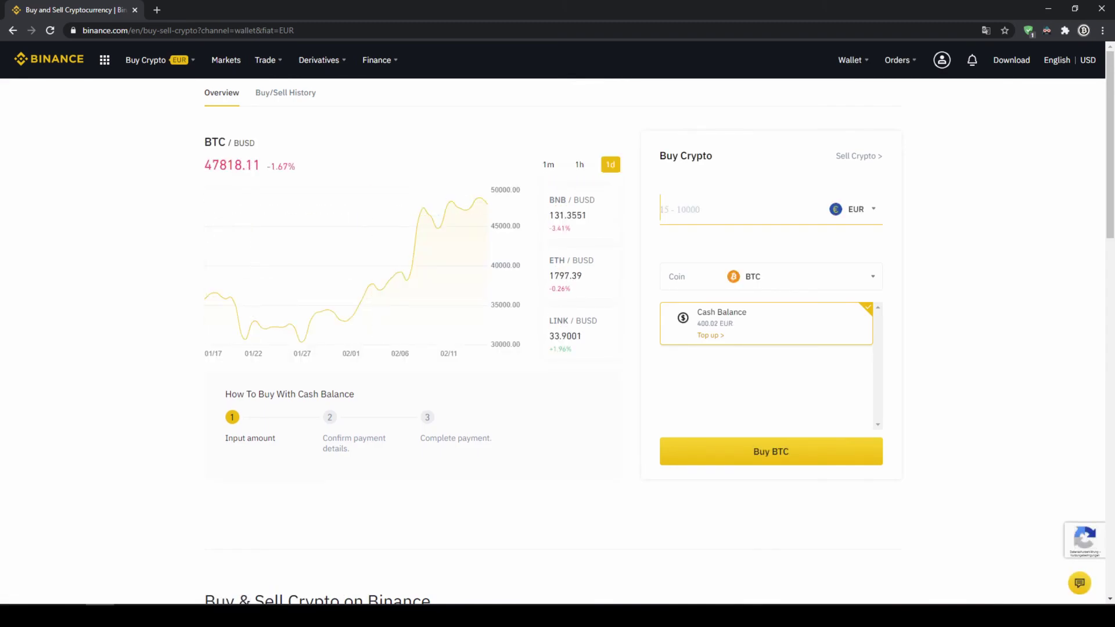
click(776, 282)
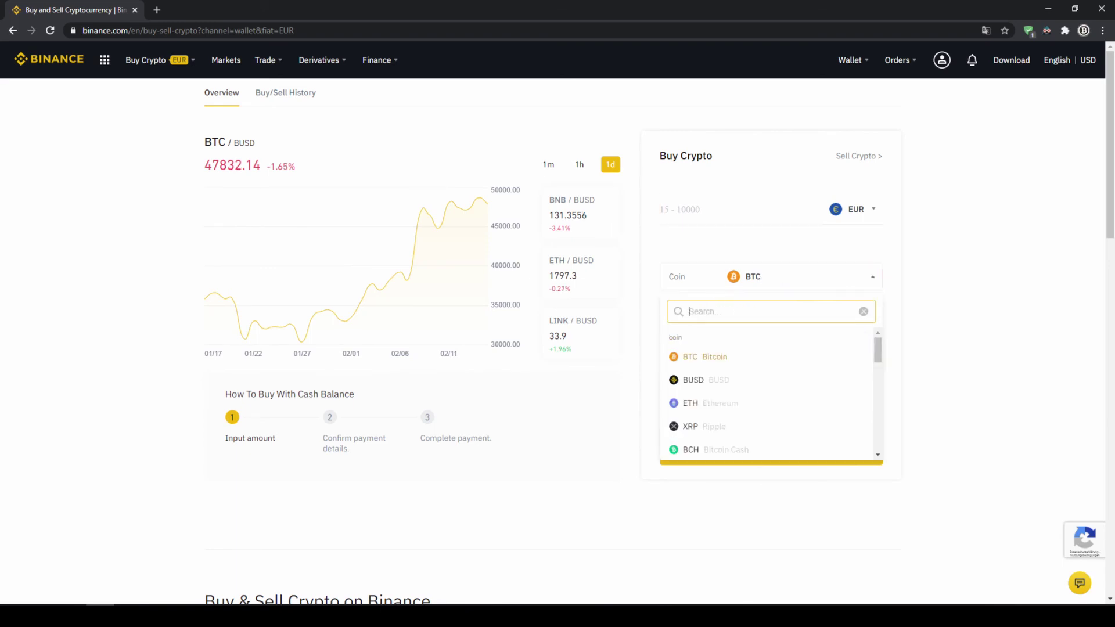
text(dash)
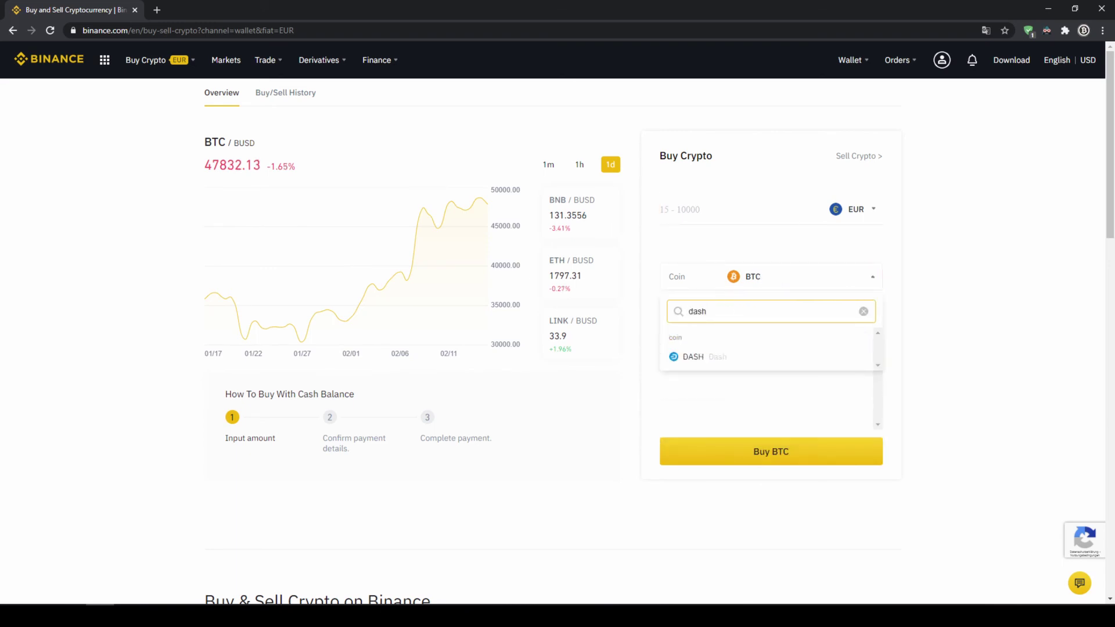
click(730, 357)
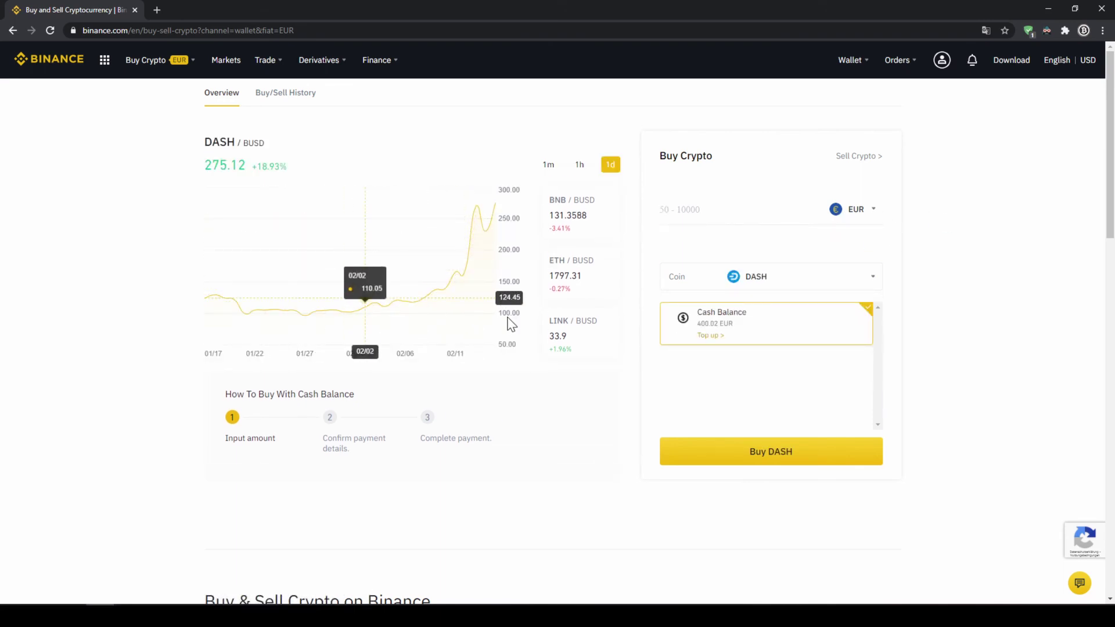
Browse the available payment currencies for the DASH purchase and select EUR.
click(866, 219)
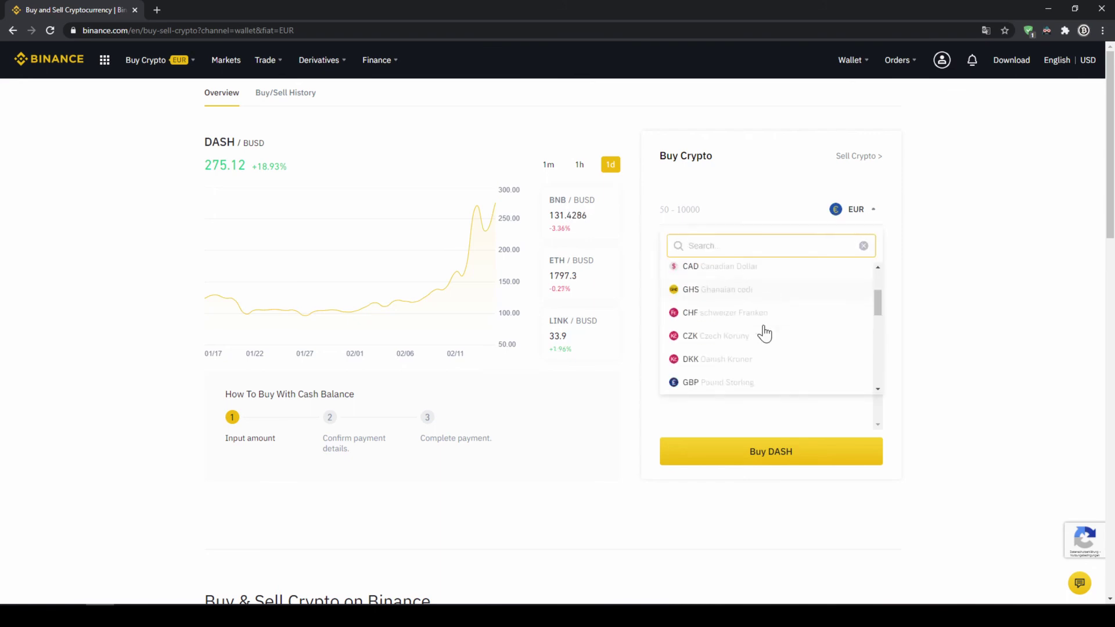
scroll(755, 342, down, 2)
scroll(748, 331, up, 2)
scroll(747, 331, up, 1)
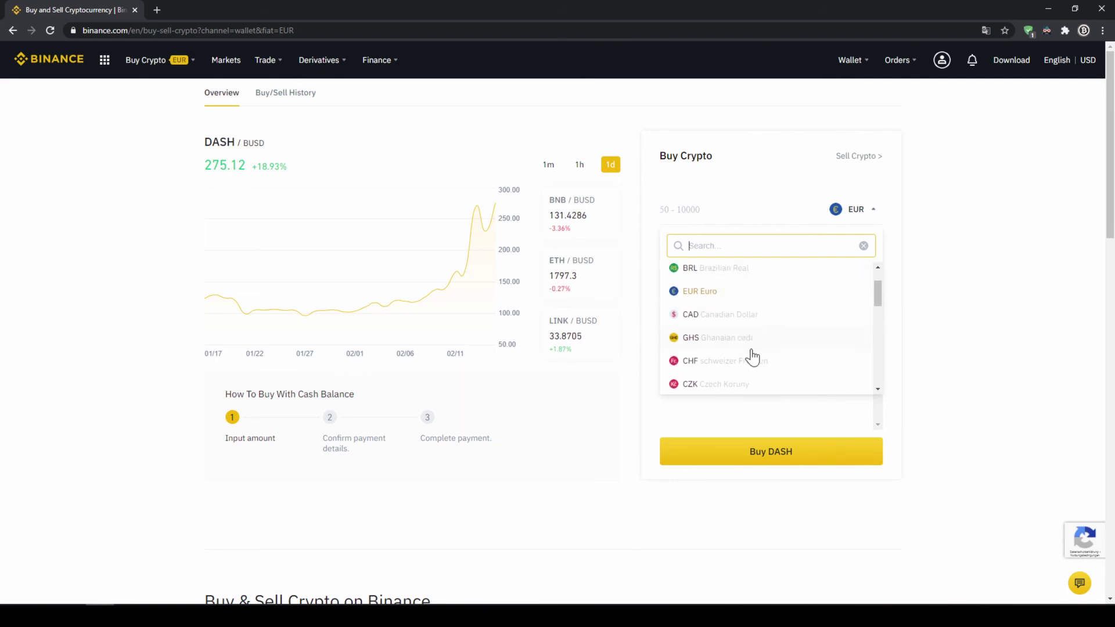
click(722, 297)
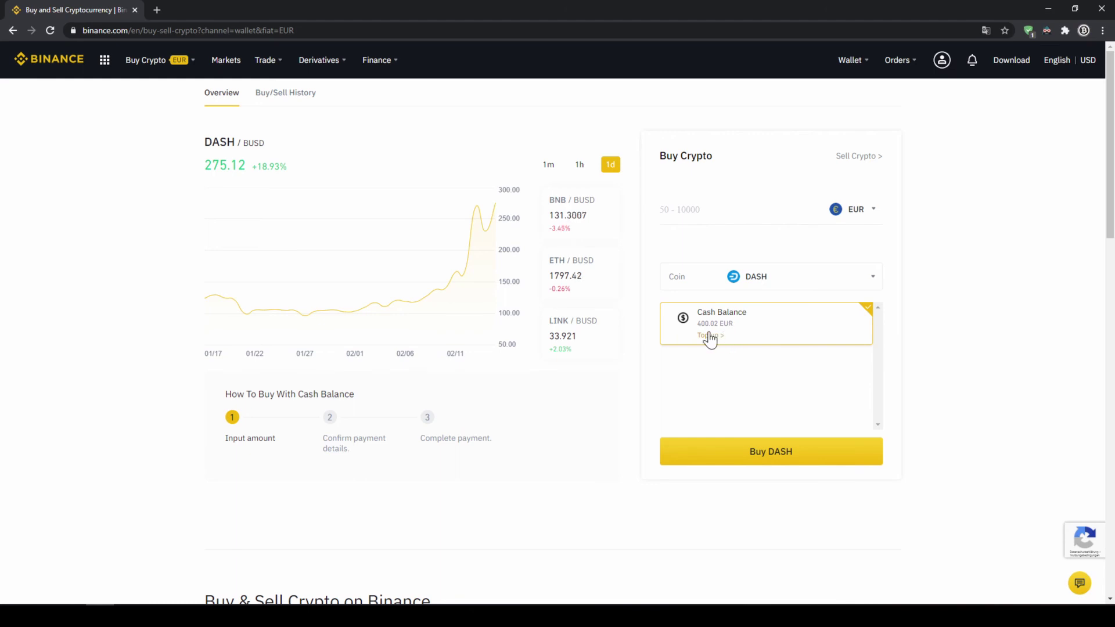
Enter 400 EUR as the amount to spend on DASH and proceed to the order confirmation.
click(824, 204)
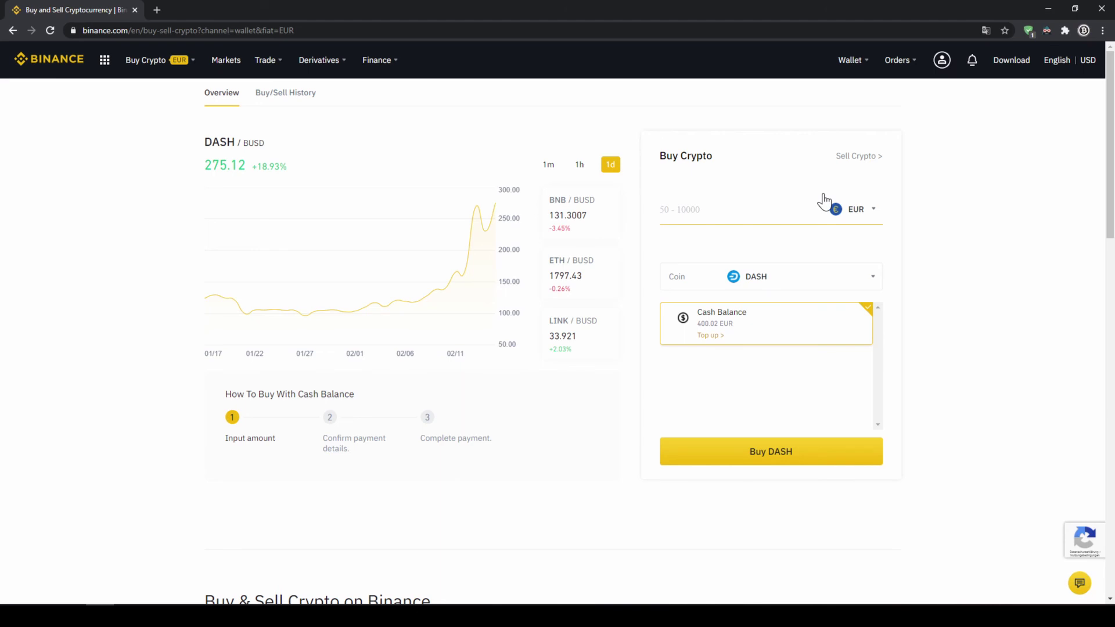
text(400)
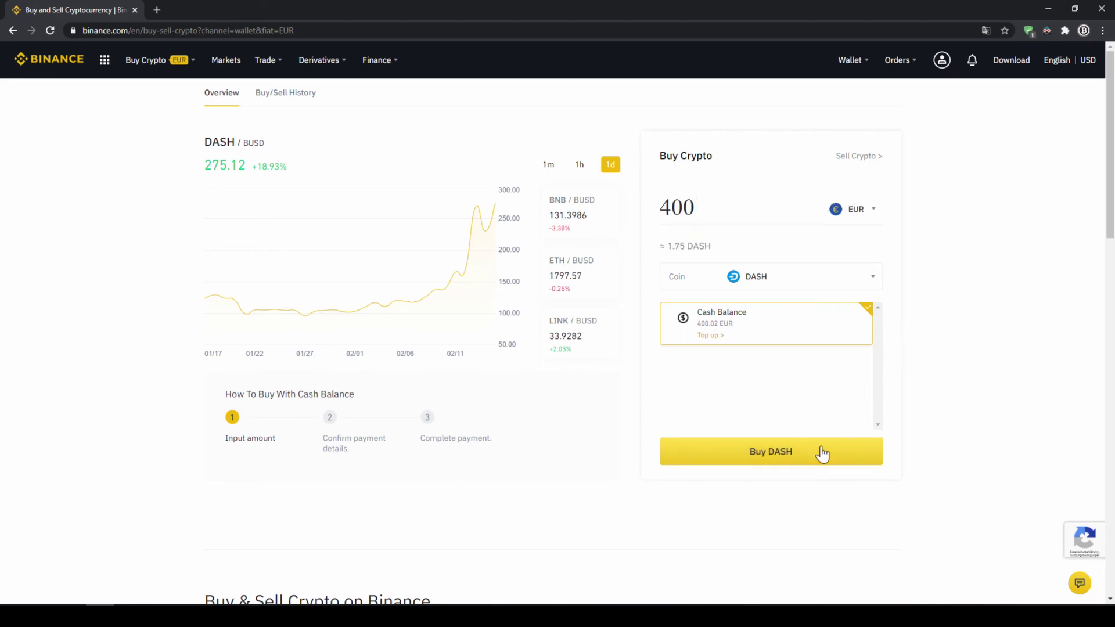
click(785, 457)
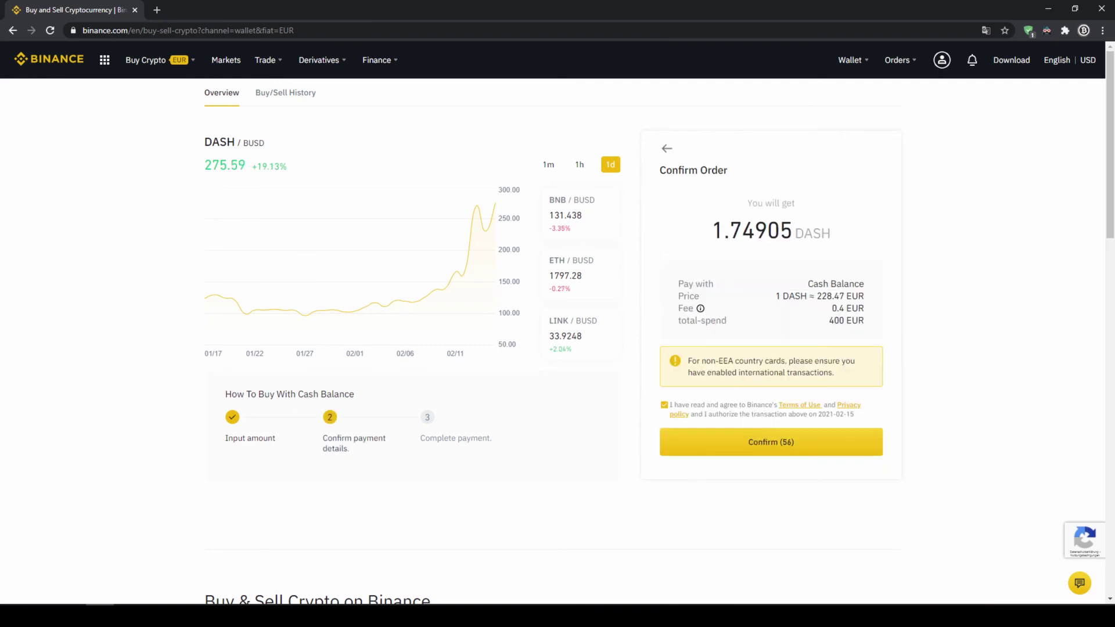
Review the order's DASH amount, price, fee and total spend before confirming.
drag(711, 229, 792, 230)
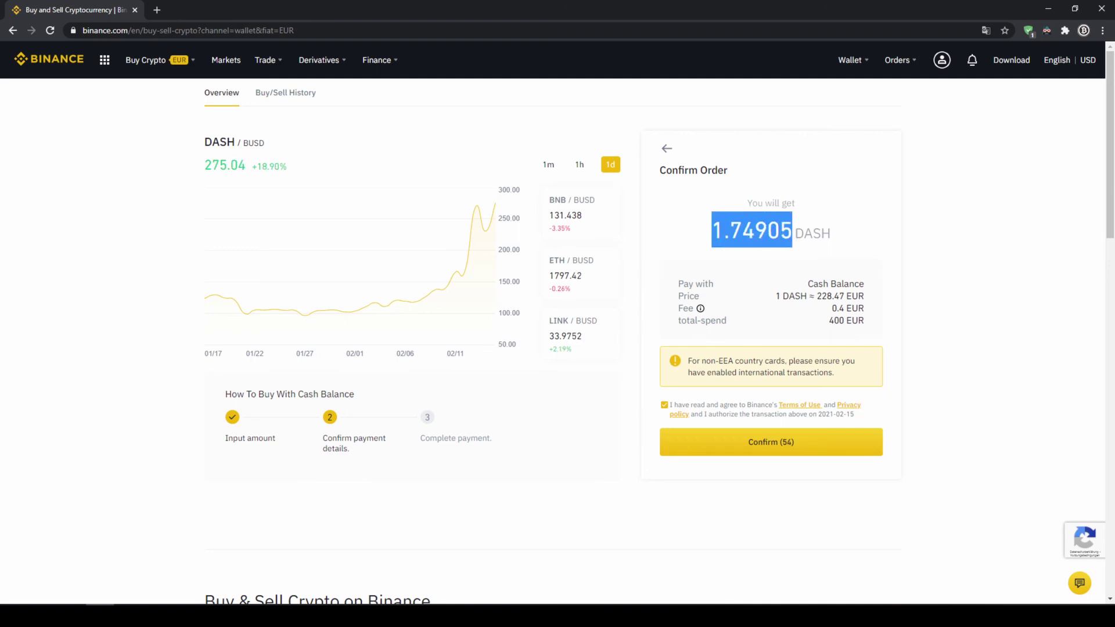
click(795, 281)
drag(783, 296, 866, 312)
click(834, 319)
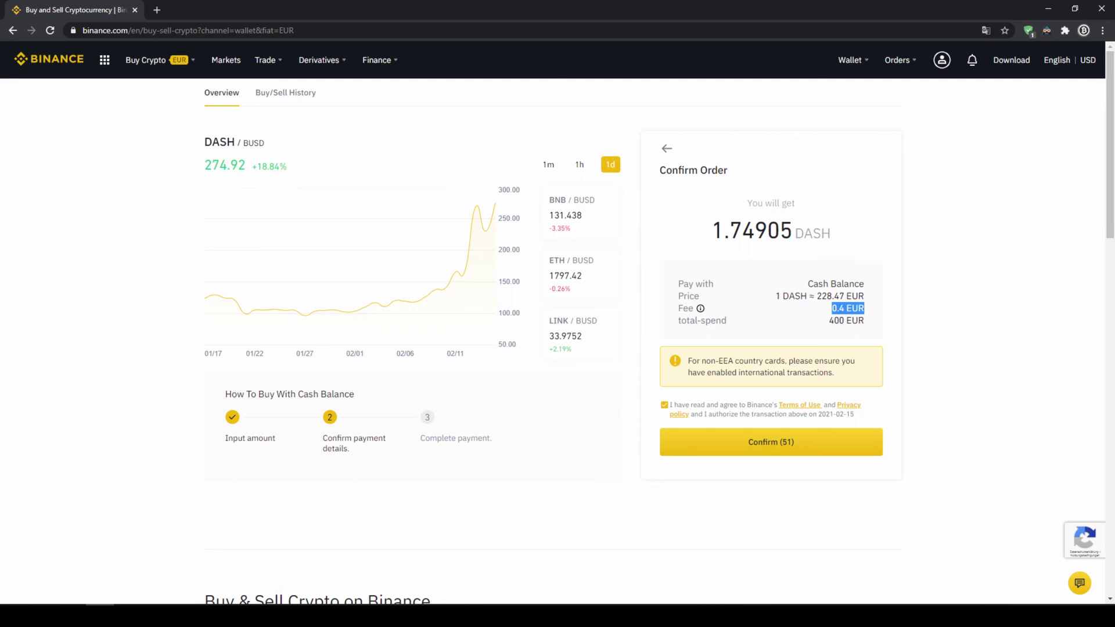
click(869, 313)
drag(829, 320, 865, 320)
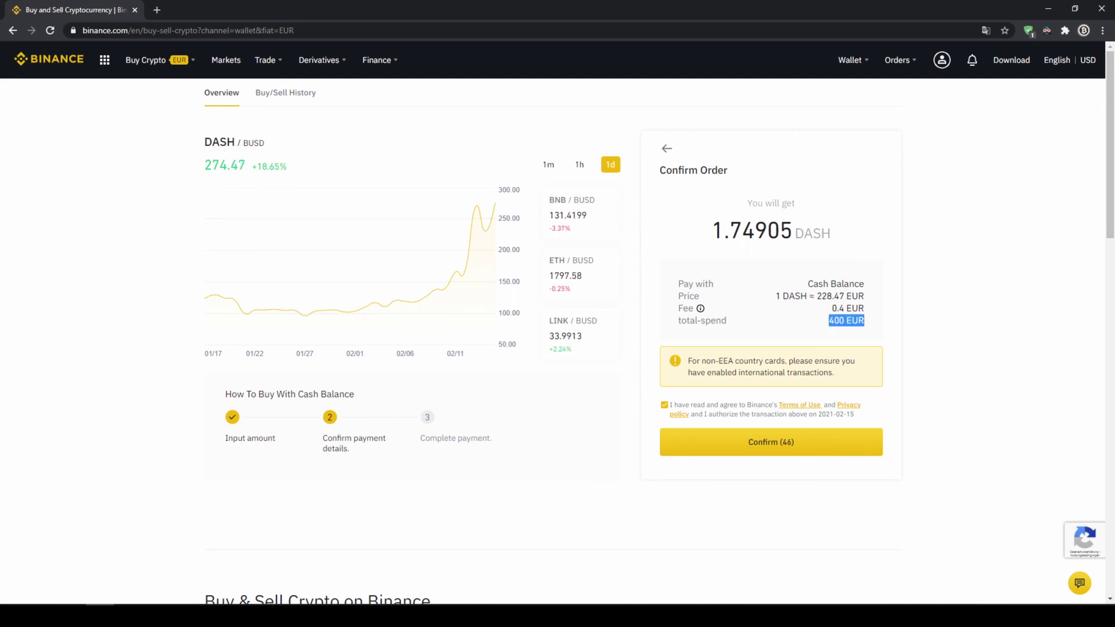
click(919, 322)
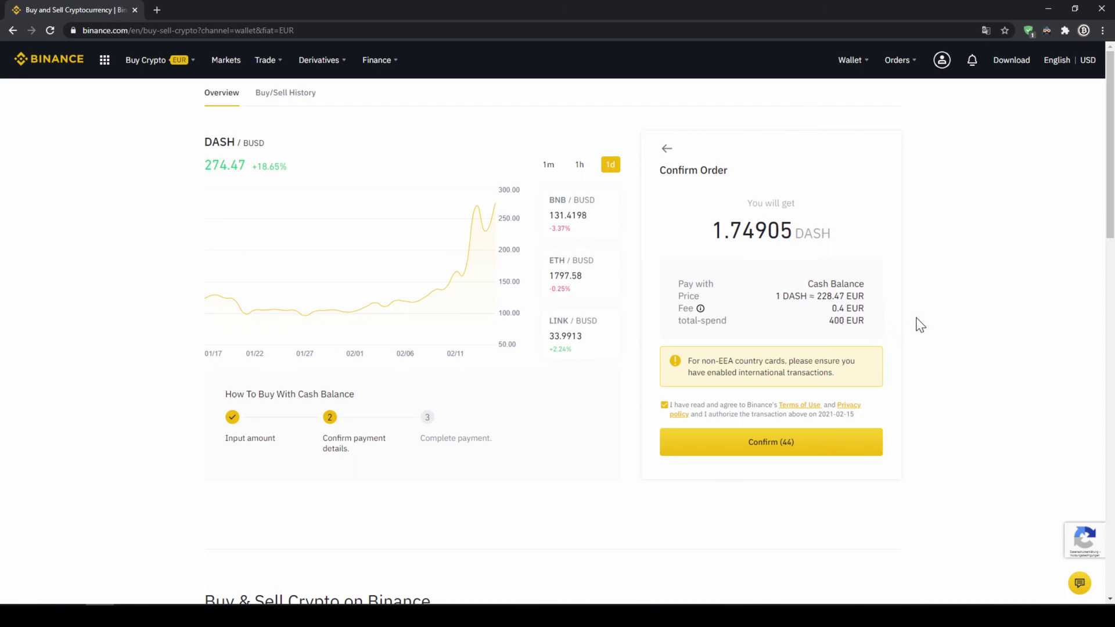